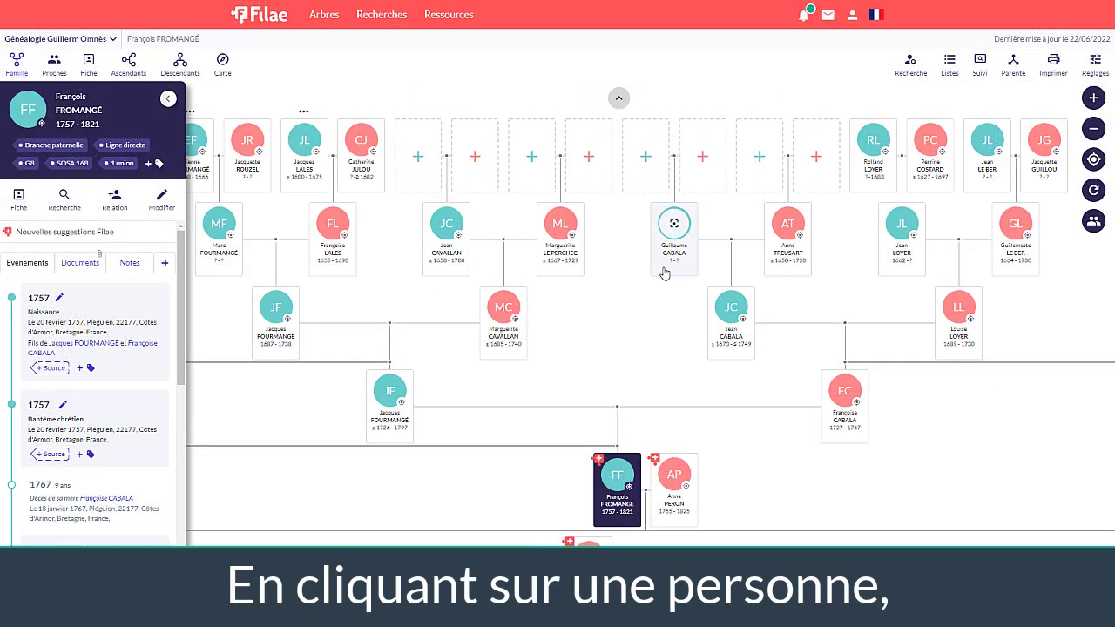
Step: Select the ancestor numbered SOSA 1348 in the family tree and open the form for adding an event
{"action": "left_click", "coordinate": [665, 271]}
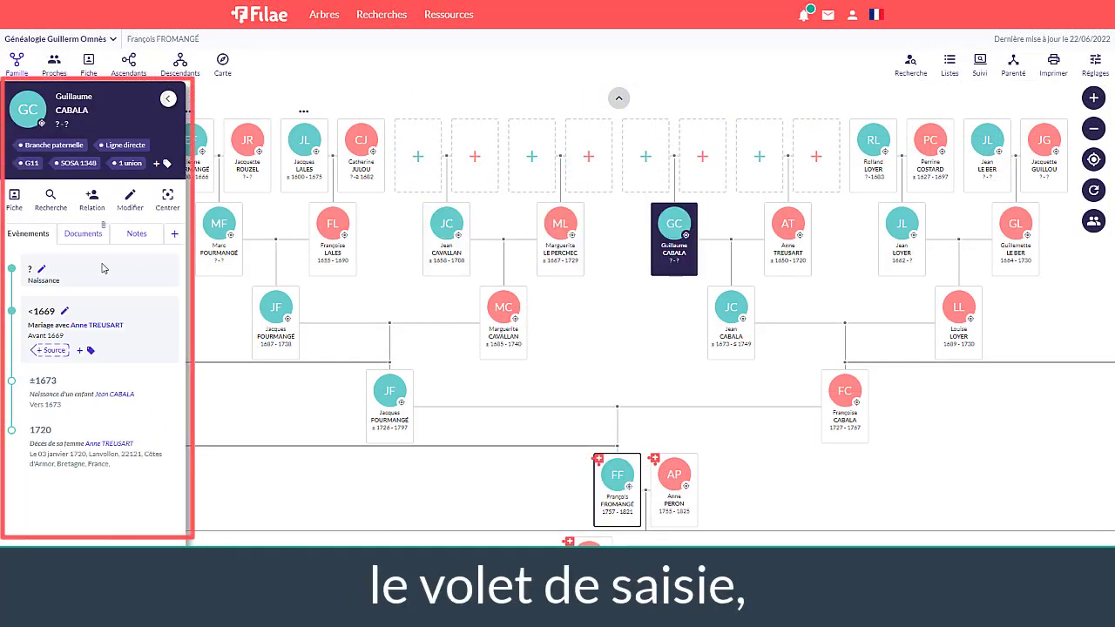
{"action": "left_click", "coordinate": [175, 243]}
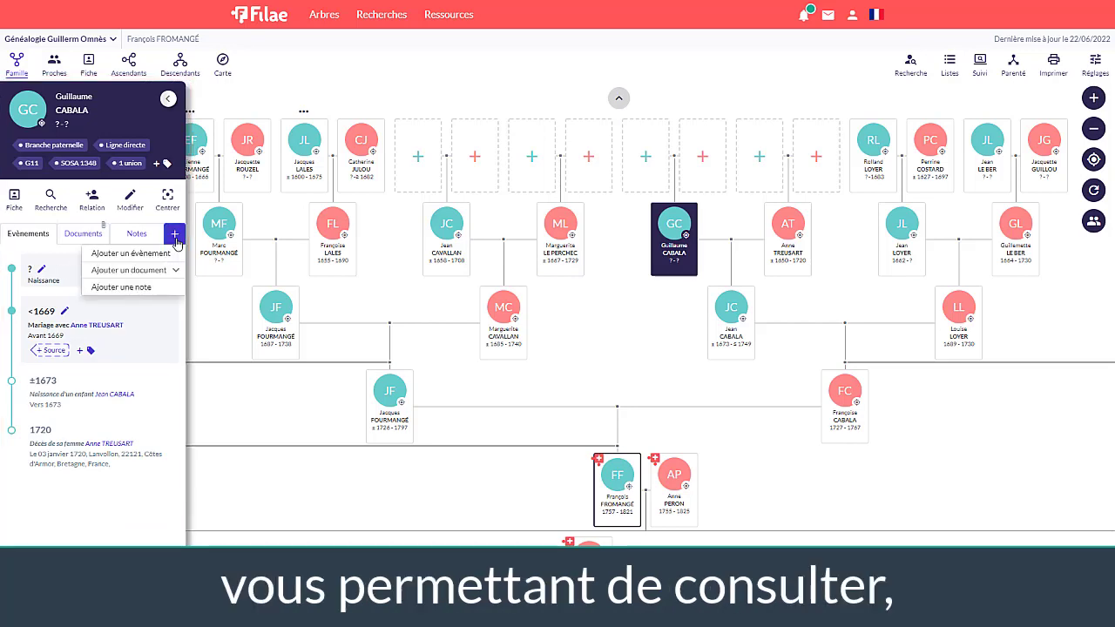
{"action": "left_click", "coordinate": [159, 253]}
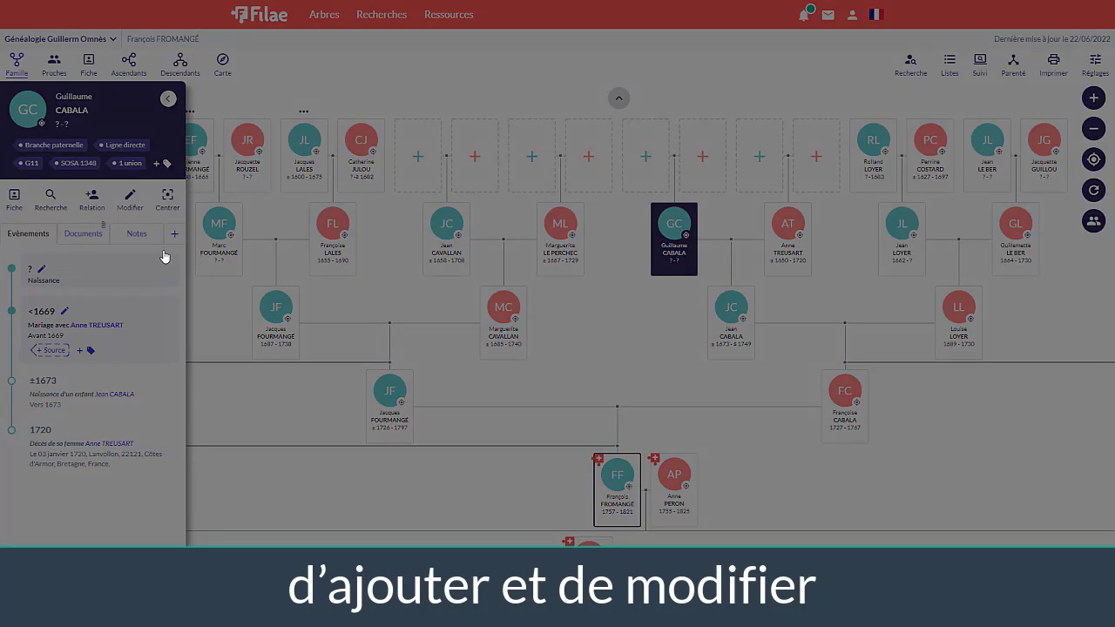
{"action": "left_click", "coordinate": [402, 81]}
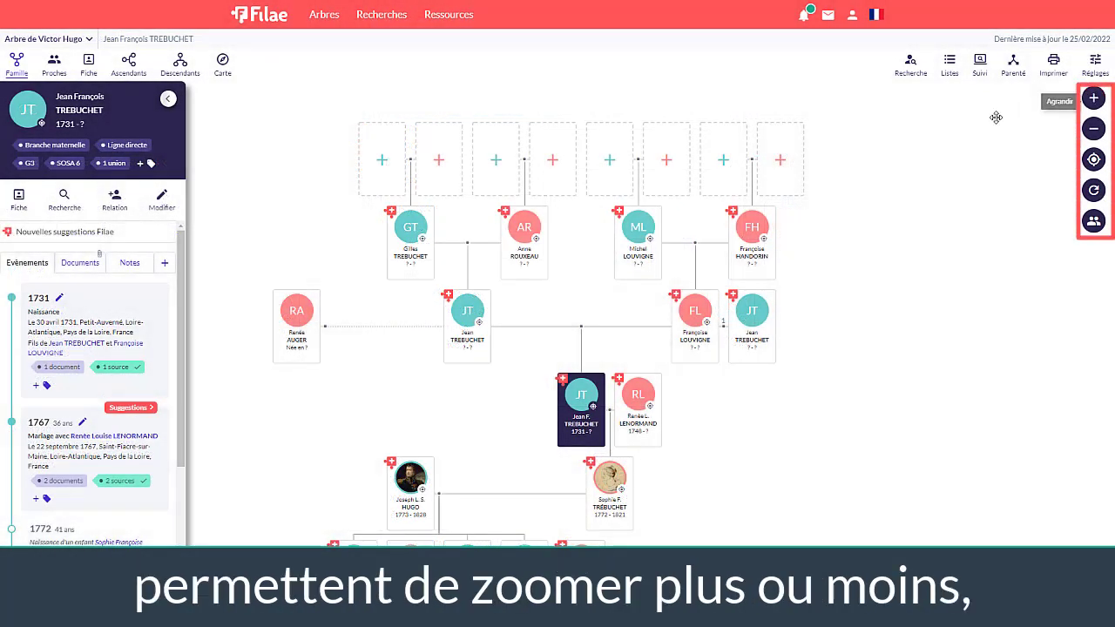
Step: Enlarge the Victor Hugo family tree, centre it on the selected person and reset the tree display
{"action": "scroll", "coordinate": [905, 151], "scroll_direction": "up", "scroll_amount": 1}
{"action": "left_click", "coordinate": [1094, 159]}
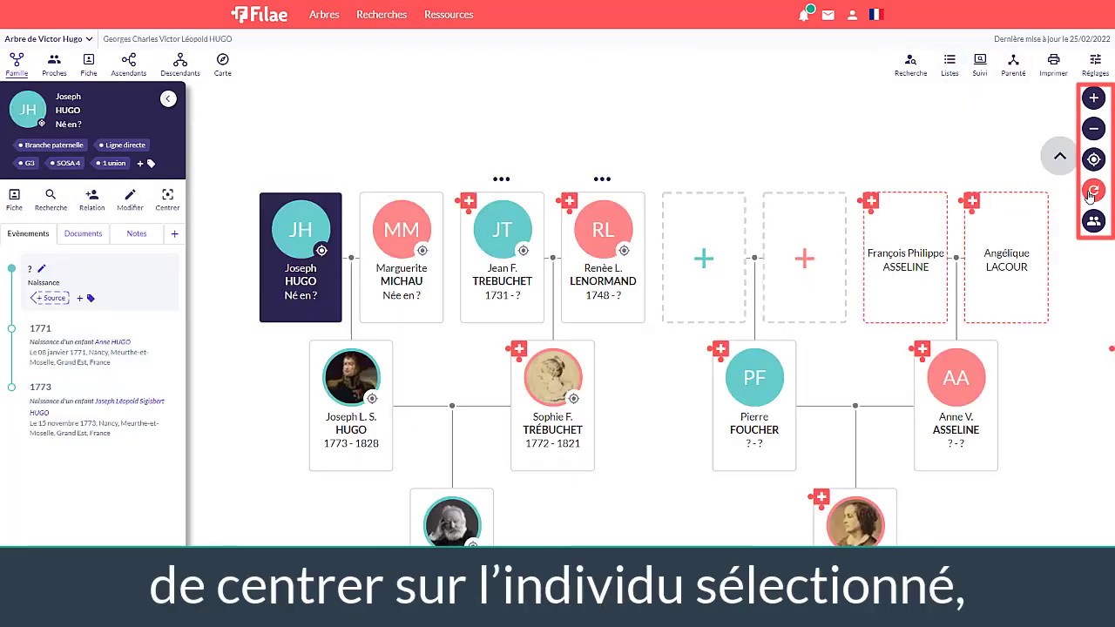
{"action": "left_click", "coordinate": [1094, 191]}
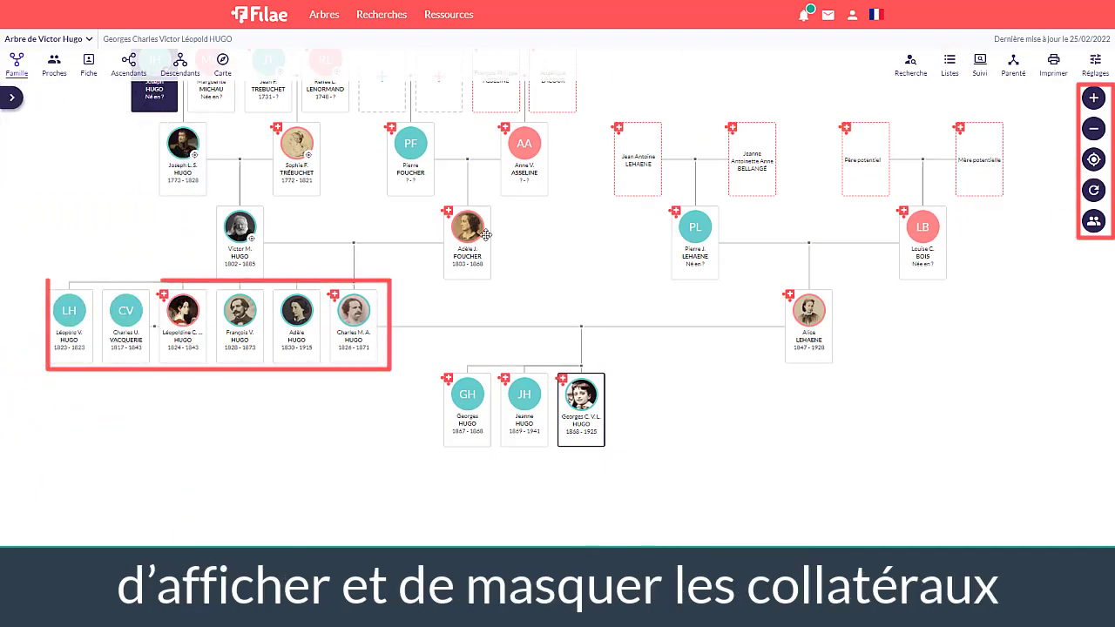
Step: Toggle the display of the central person's collateral relatives in the family tree
{"action": "left_click", "coordinate": [1094, 223]}
{"action": "left_click", "coordinate": [1094, 223]}
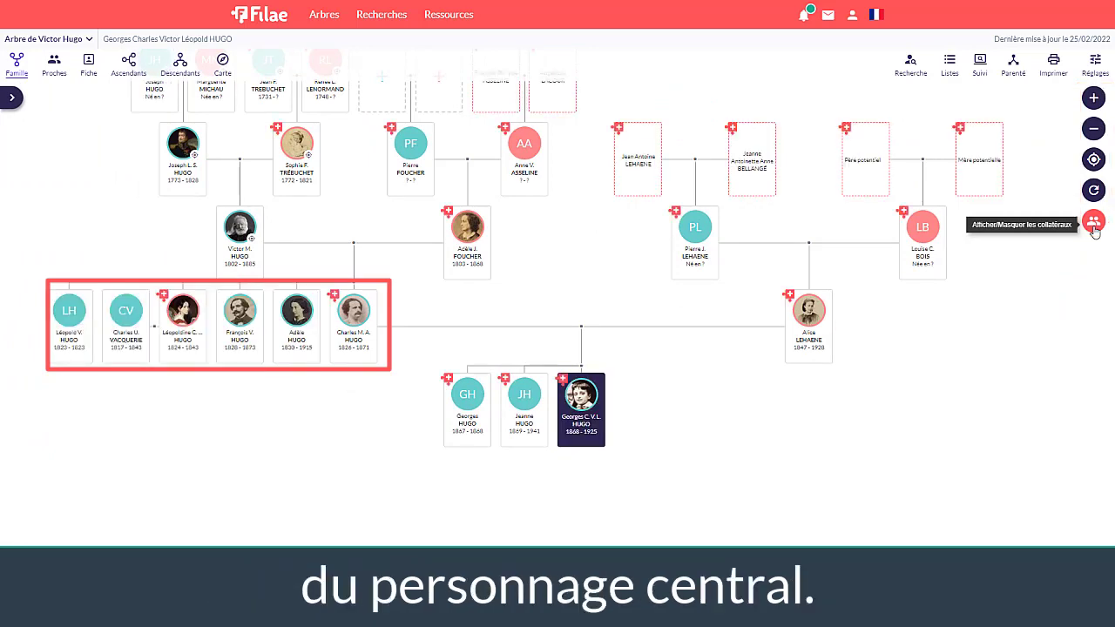
{"action": "left_click", "coordinate": [1094, 223]}
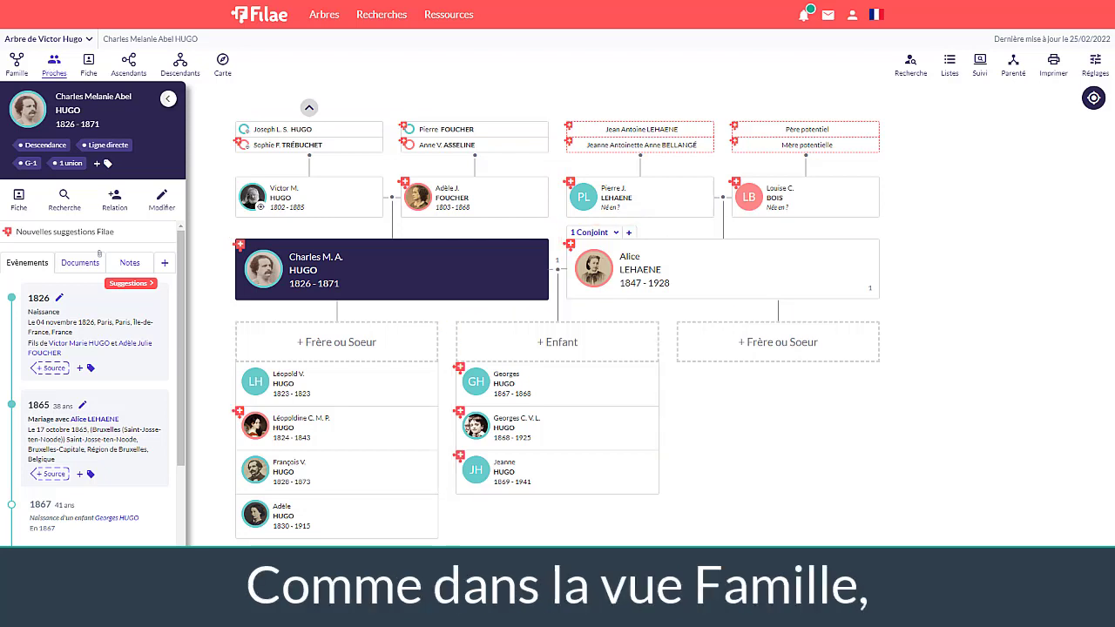
Step: Show the options for adding a document to Victor Hugo's father in the Proches view, and recentre the view on Victor Hugo
{"action": "left_click", "coordinate": [300, 130]}
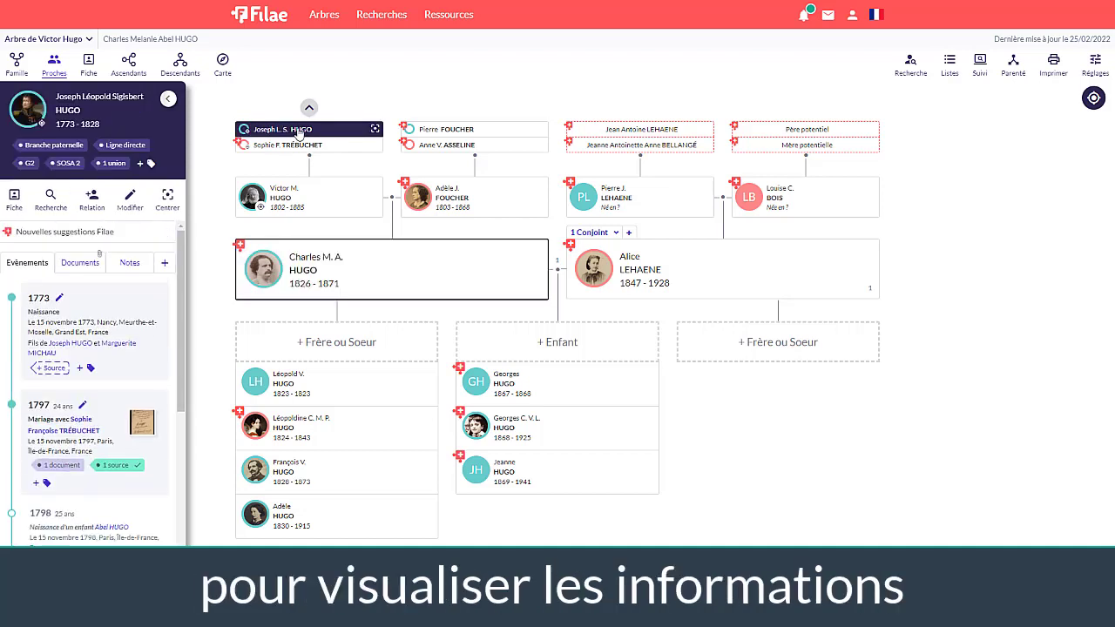
{"action": "left_click", "coordinate": [166, 265]}
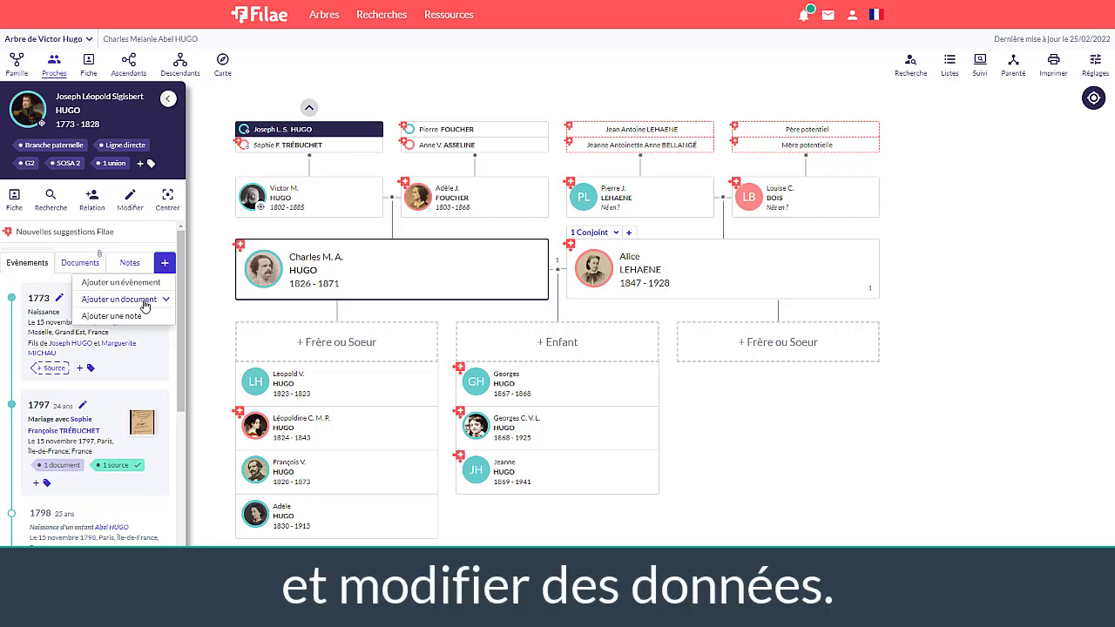
{"action": "left_click", "coordinate": [145, 300]}
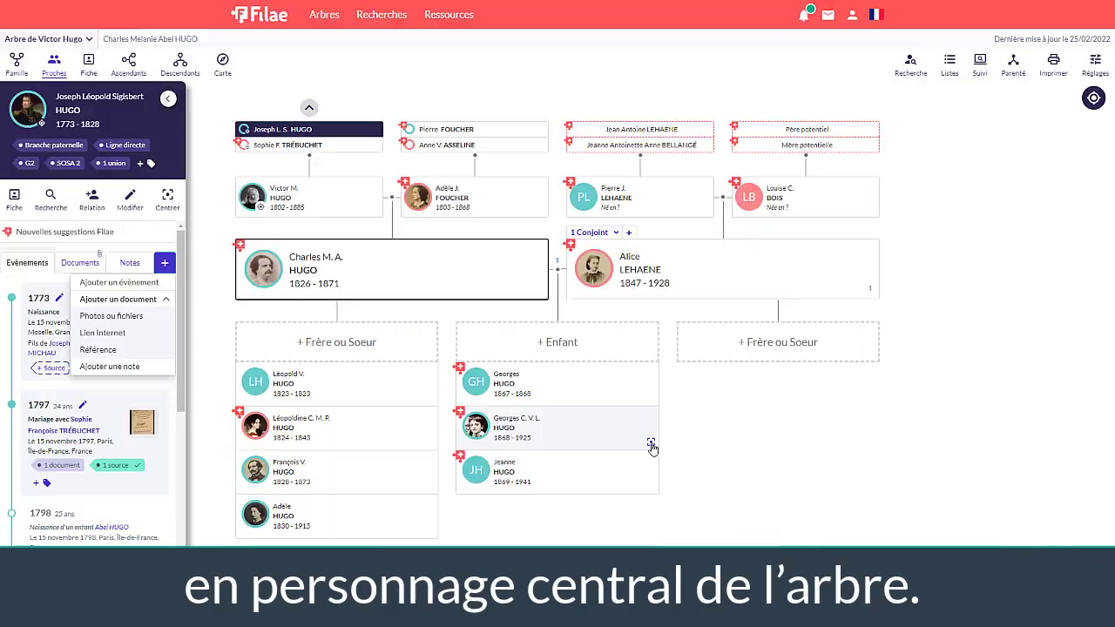
{"action": "left_click", "coordinate": [1027, 514]}
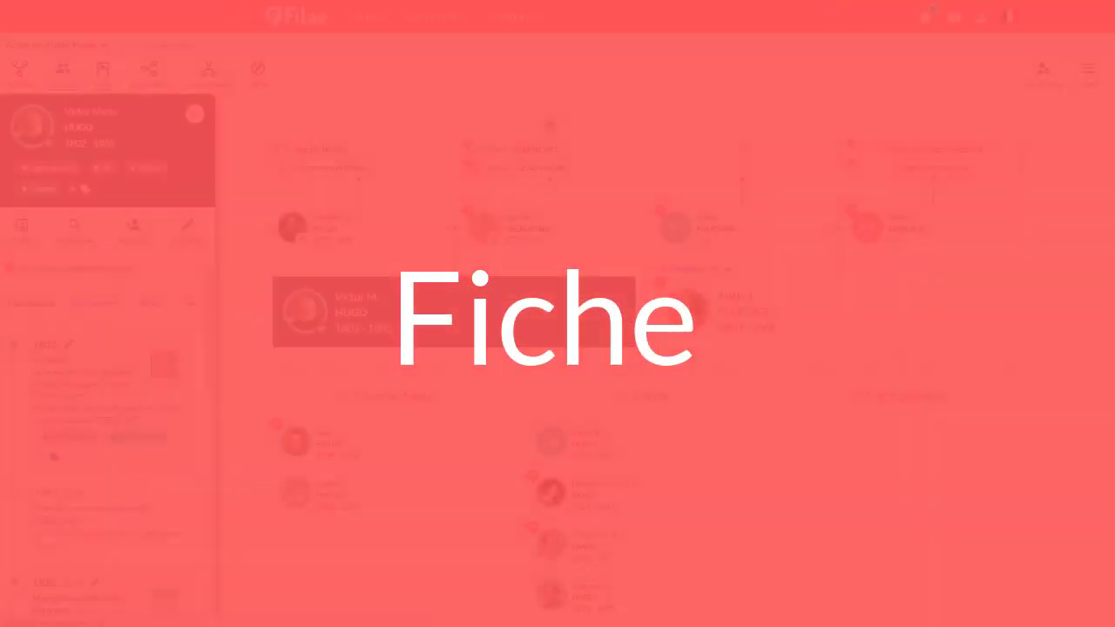
Step: Open Victor Hugo's Fiche and look through his chronological list of events
{"action": "left_click", "coordinate": [100, 70]}
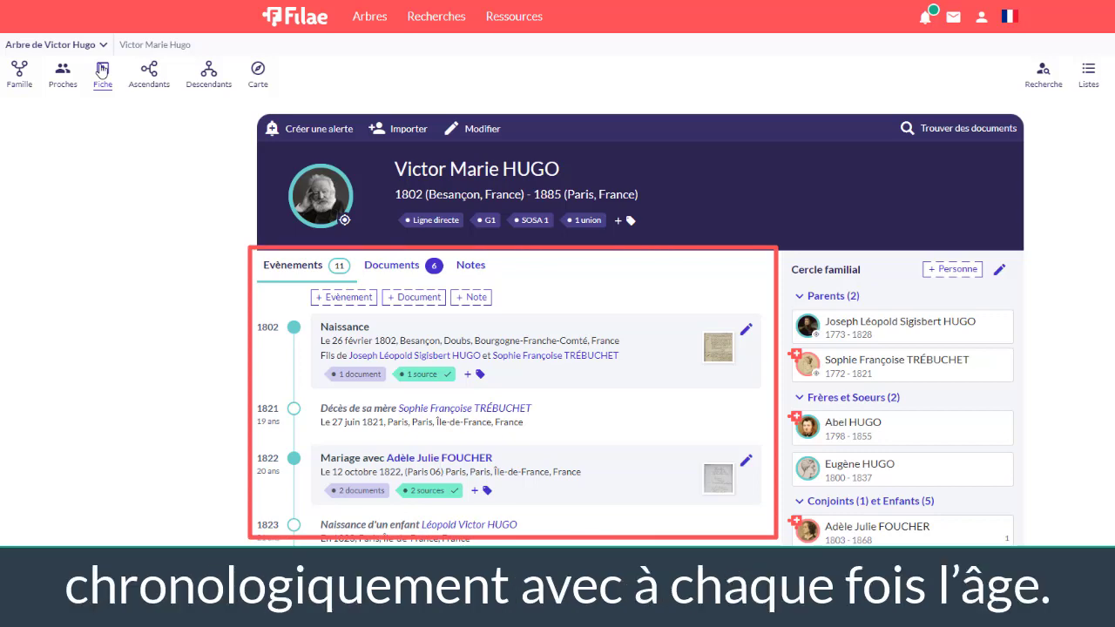
{"action": "scroll", "coordinate": [169, 323], "scroll_direction": "down", "scroll_amount": 4}
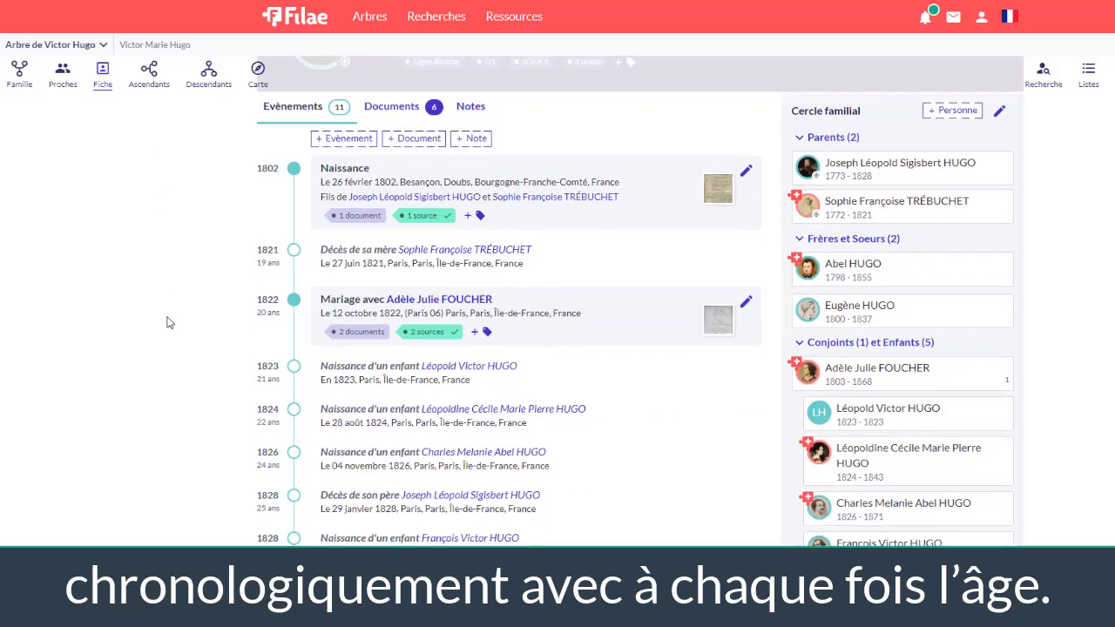
{"action": "scroll", "coordinate": [169, 322], "scroll_direction": "up", "scroll_amount": 3}
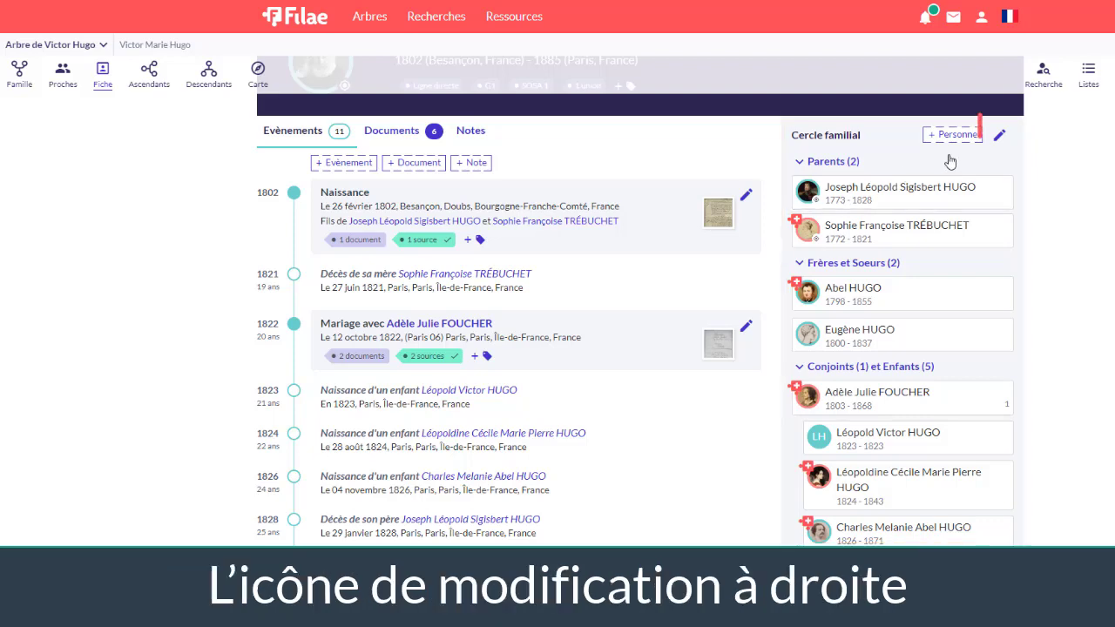
Step: Open the editing of Victor Hugo's family circle and the search for documents about him
{"action": "left_click", "coordinate": [999, 136]}
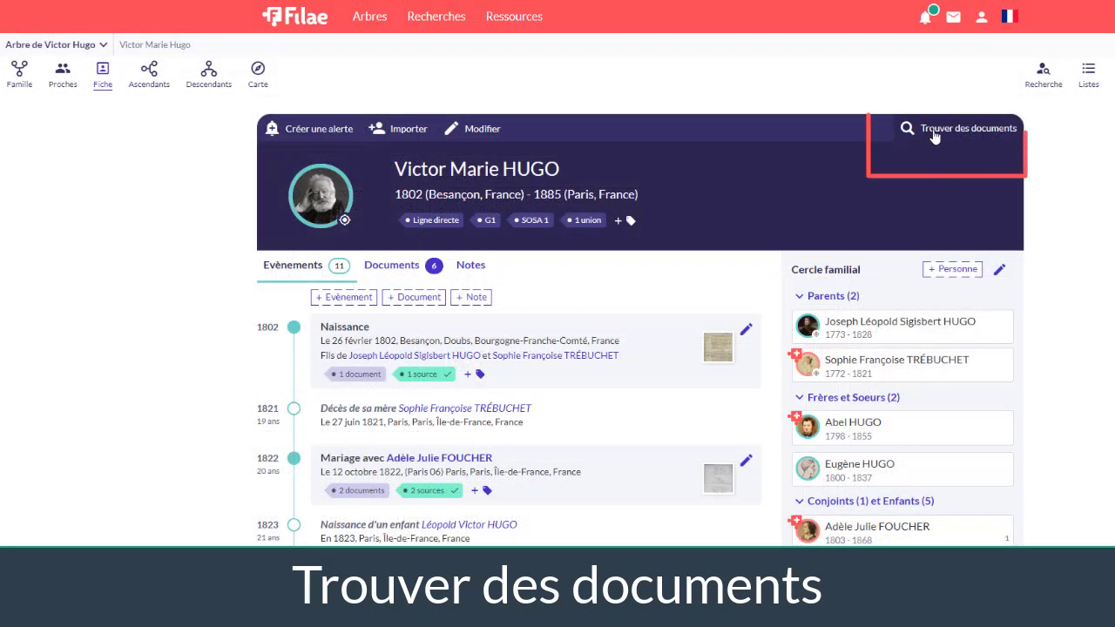
{"action": "left_click", "coordinate": [934, 131]}
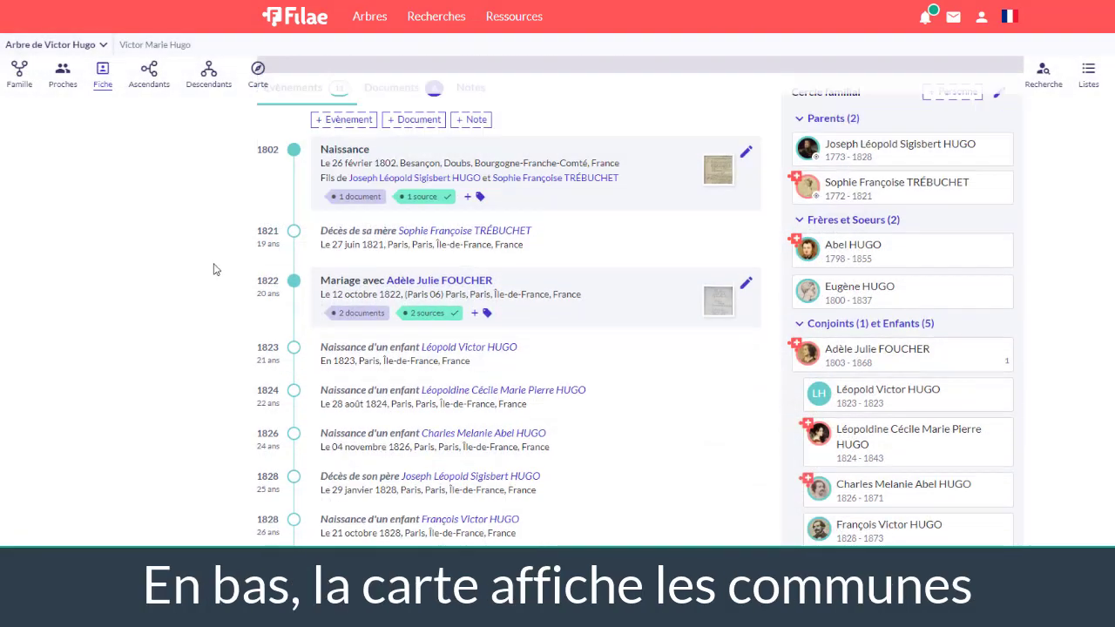
Step: Examine the map of Victor Hugo's life places below his events, enlarged around northern France and Belgium
{"action": "scroll", "coordinate": [213, 269], "scroll_direction": "down", "scroll_amount": 4}
{"action": "scroll", "coordinate": [216, 268], "scroll_direction": "down", "scroll_amount": 1}
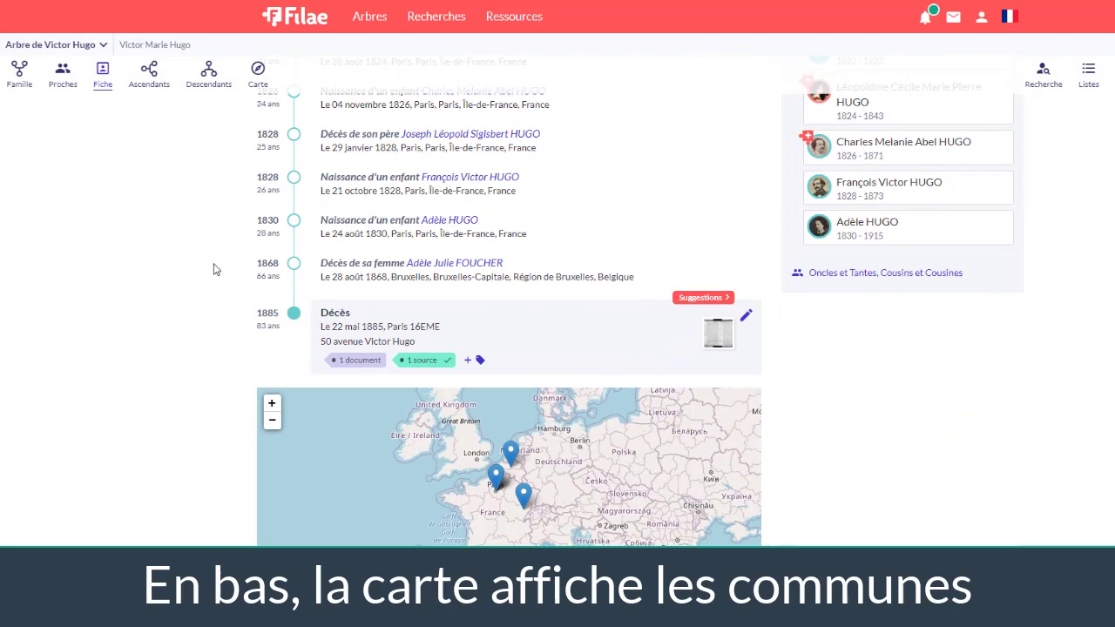
{"action": "left_click", "coordinate": [271, 405]}
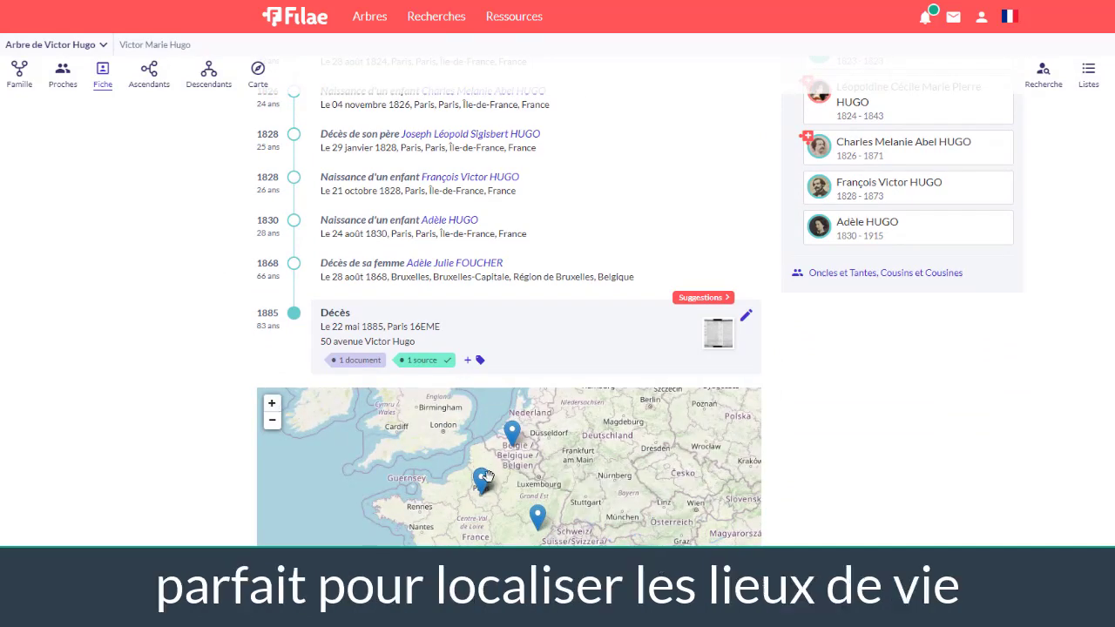
{"action": "mouse_move", "coordinate": [482, 484]}
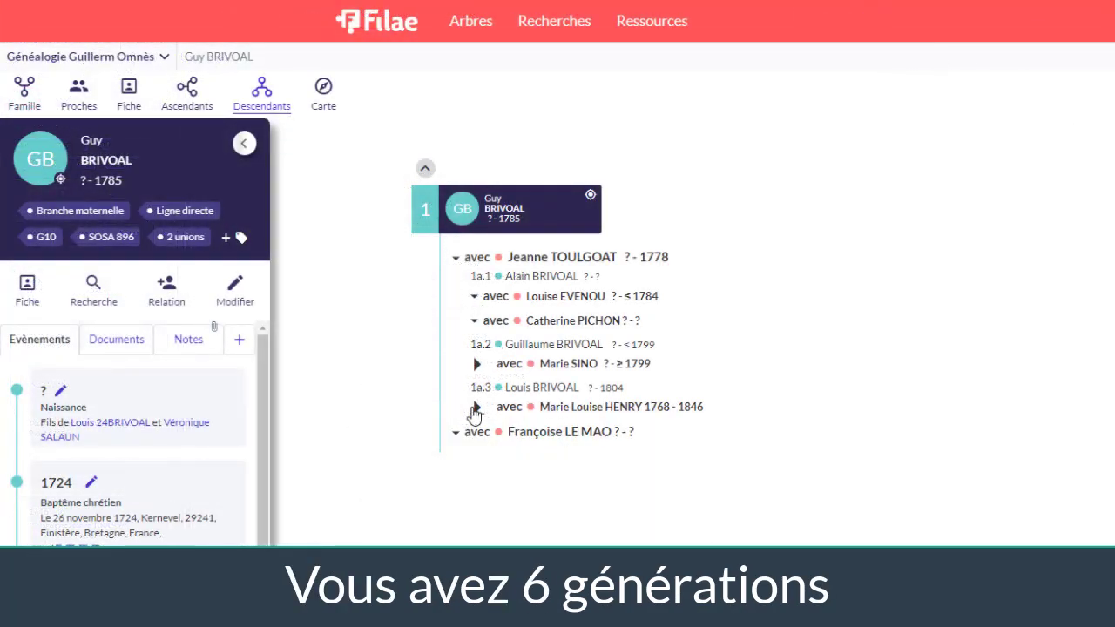
Step: Expand the descendants of branch 1a.3 and show the details of person 1a.2 and the spouse dated 1796–1859
{"action": "left_click", "coordinate": [475, 408]}
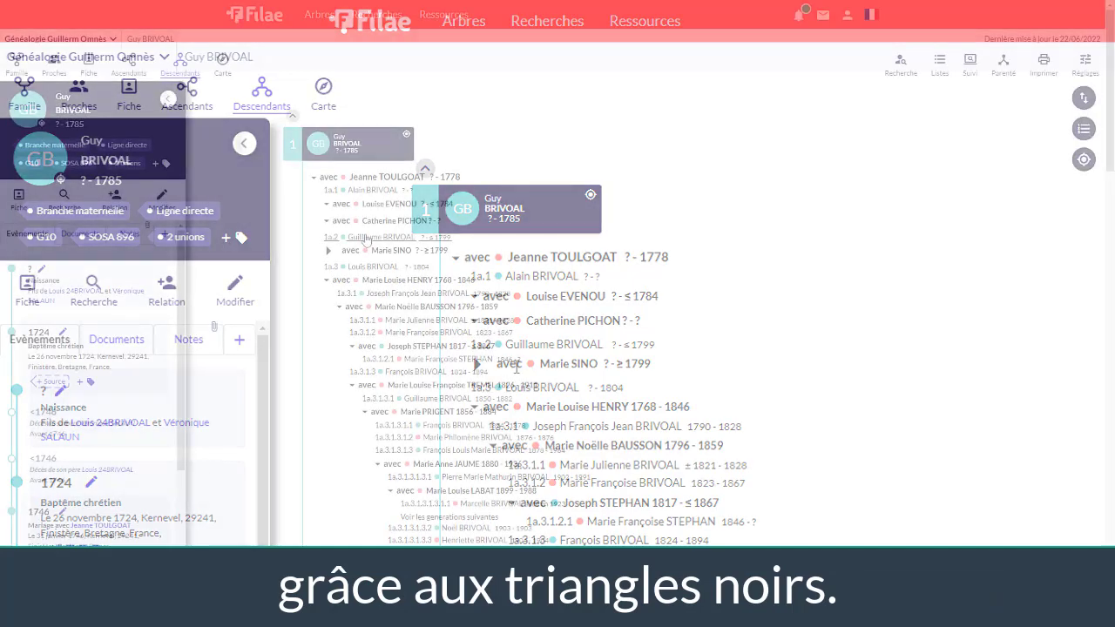
{"action": "left_click", "coordinate": [366, 237]}
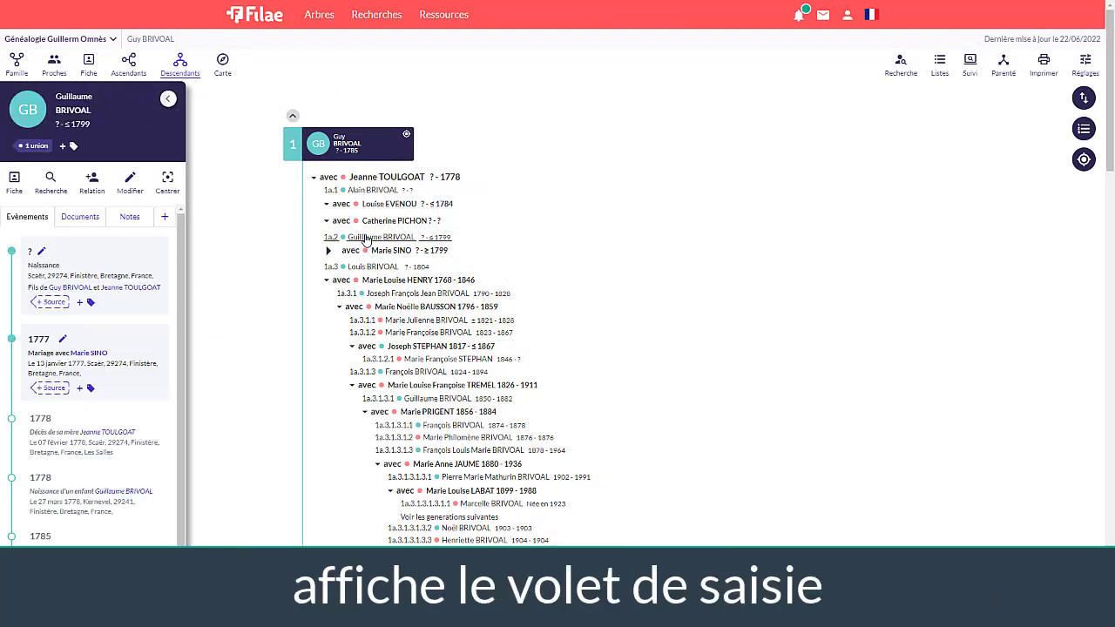
{"action": "left_click", "coordinate": [401, 306]}
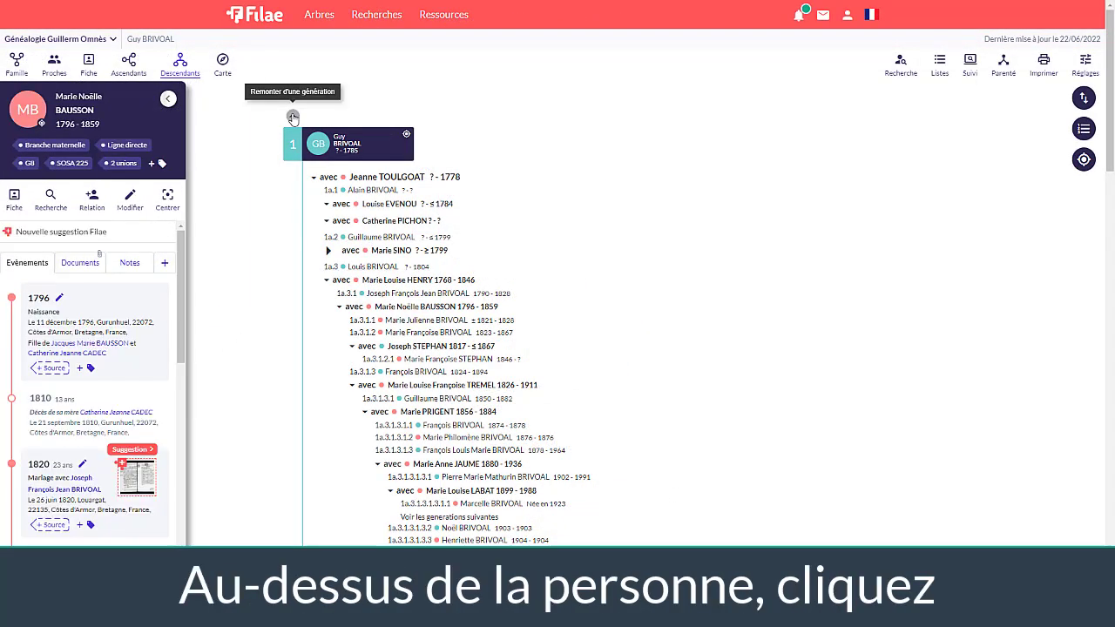
Step: Move the root of the descendants tree up two generations
{"action": "left_click", "coordinate": [293, 117]}
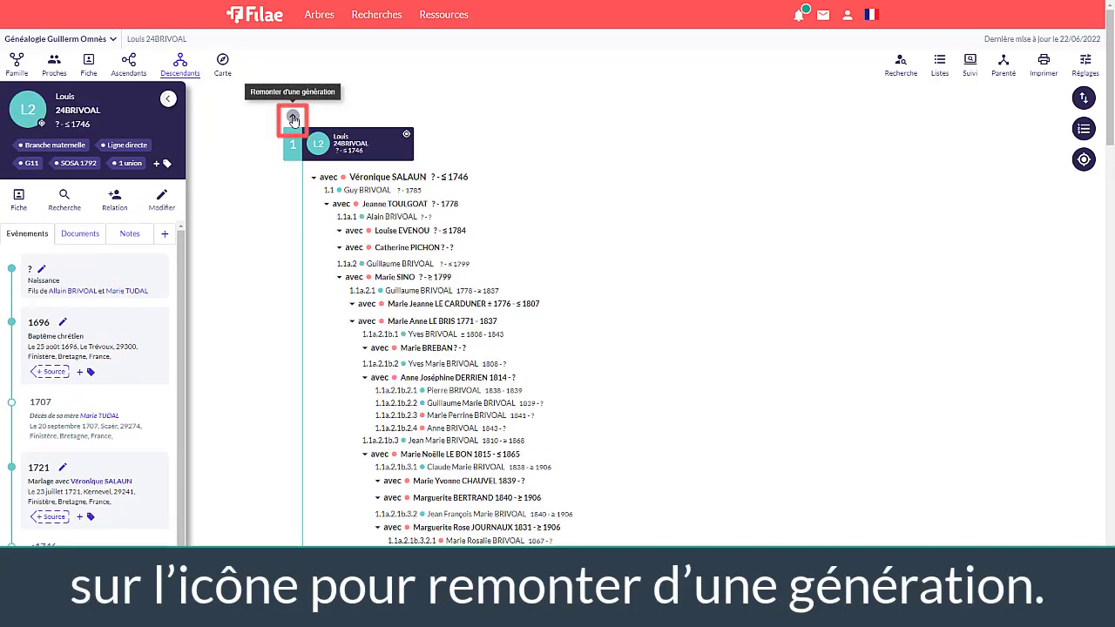
{"action": "left_click", "coordinate": [292, 116]}
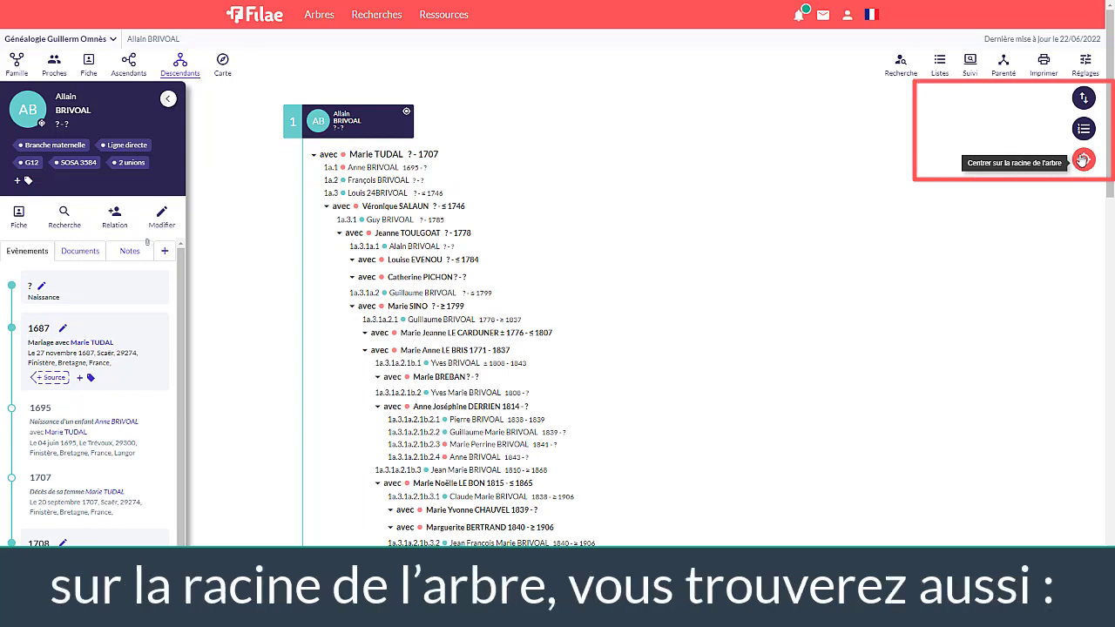
Step: Collapse and re-expand all branches of the descendants tree, and try its numbered-list option
{"action": "left_click", "coordinate": [1084, 99]}
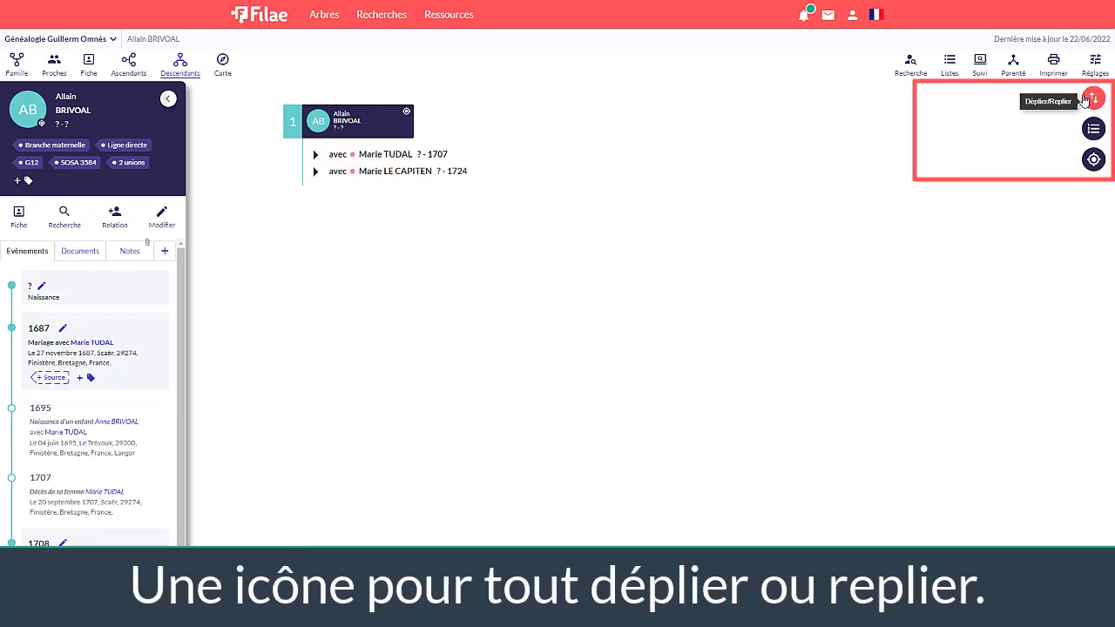
{"action": "left_click", "coordinate": [1086, 100]}
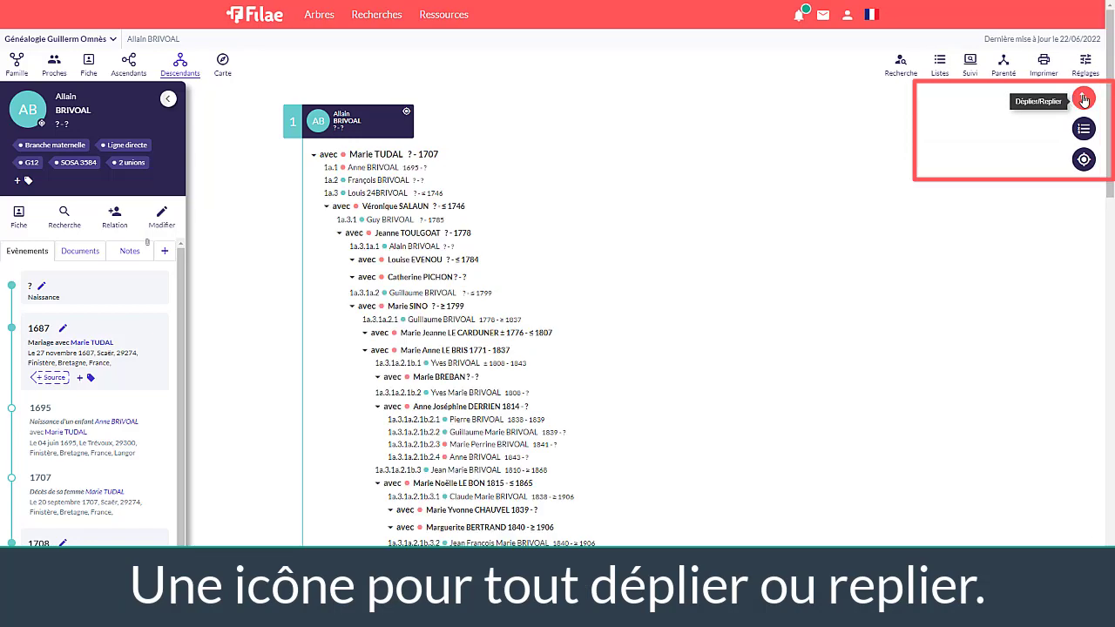
{"action": "left_click", "coordinate": [1084, 131]}
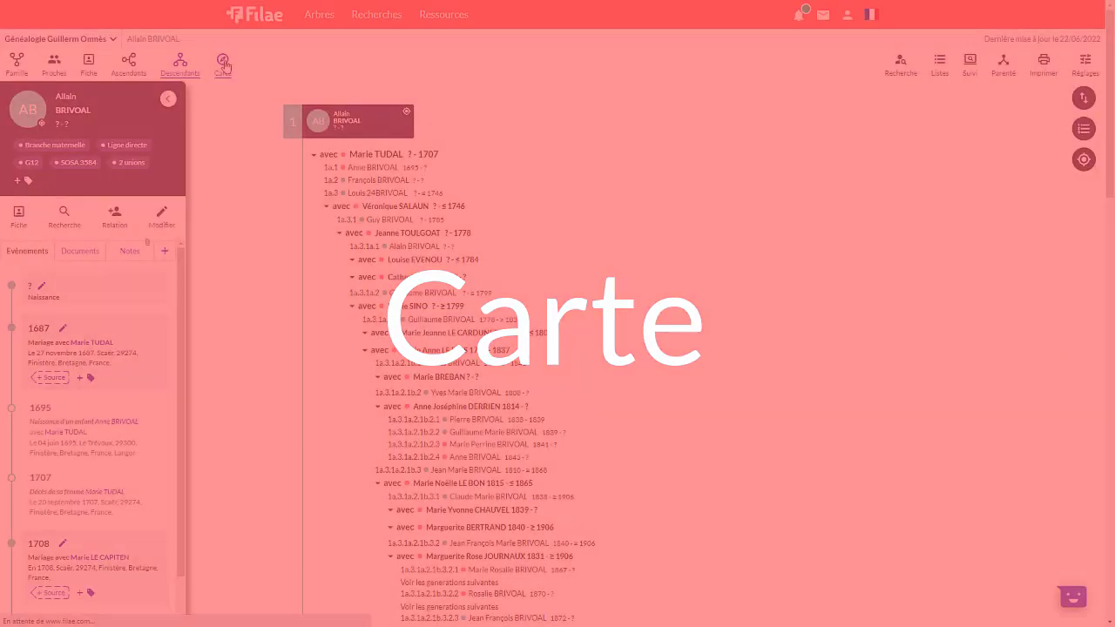
Step: Open the Carte view and filter its events to Ancêtres maternels directs and the period 1700 - 1799
{"action": "left_click", "coordinate": [223, 63]}
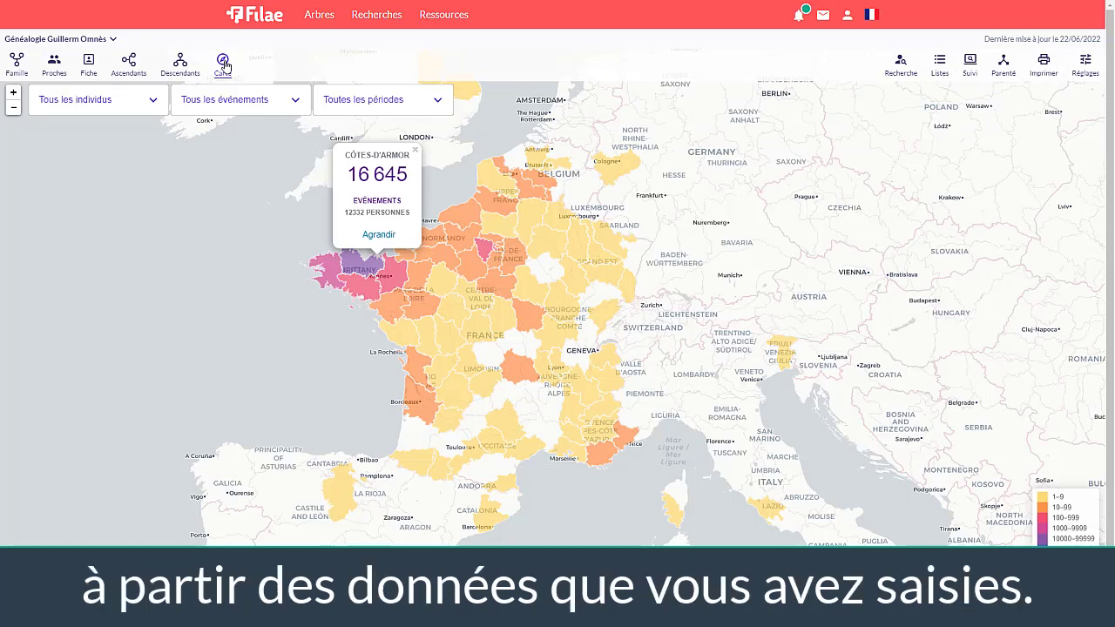
{"action": "left_click", "coordinate": [122, 99]}
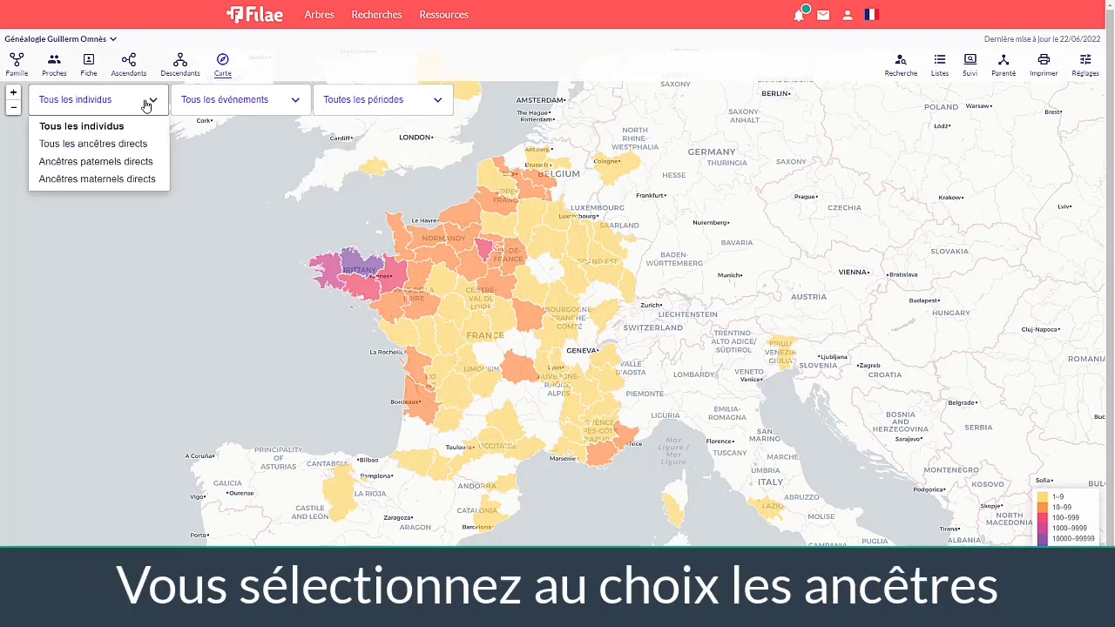
{"action": "left_click", "coordinate": [132, 163]}
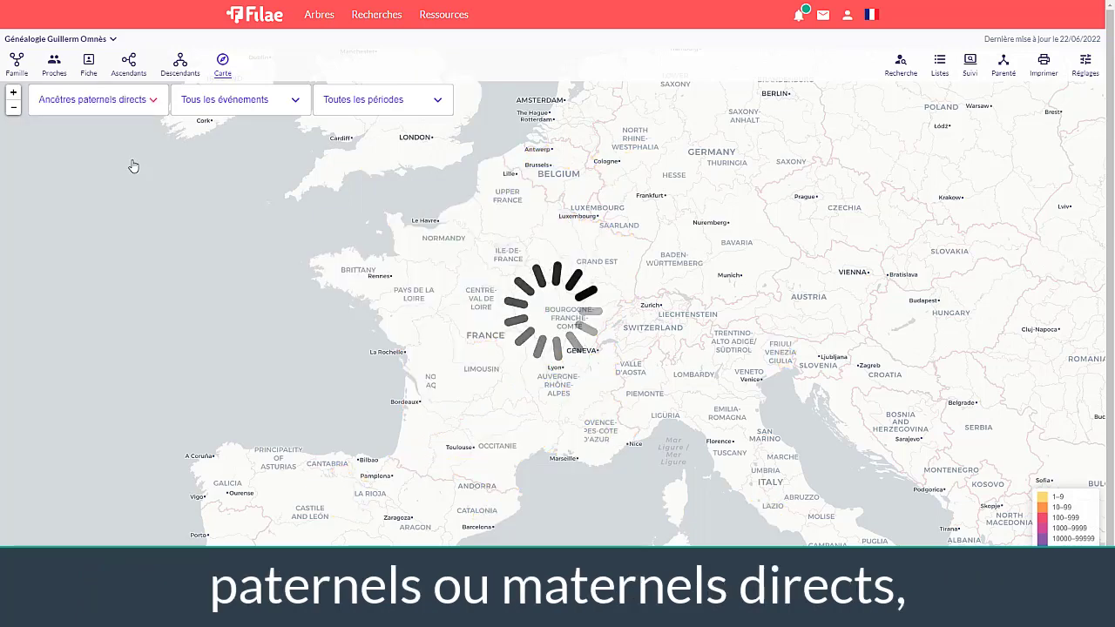
{"action": "left_click", "coordinate": [376, 99]}
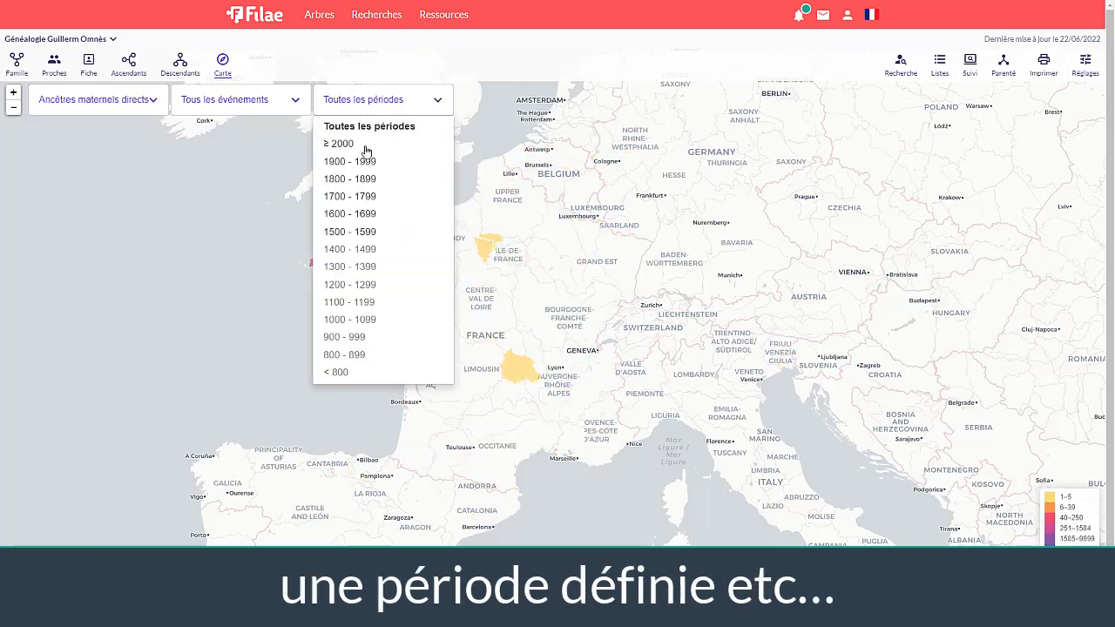
{"action": "left_click", "coordinate": [361, 196]}
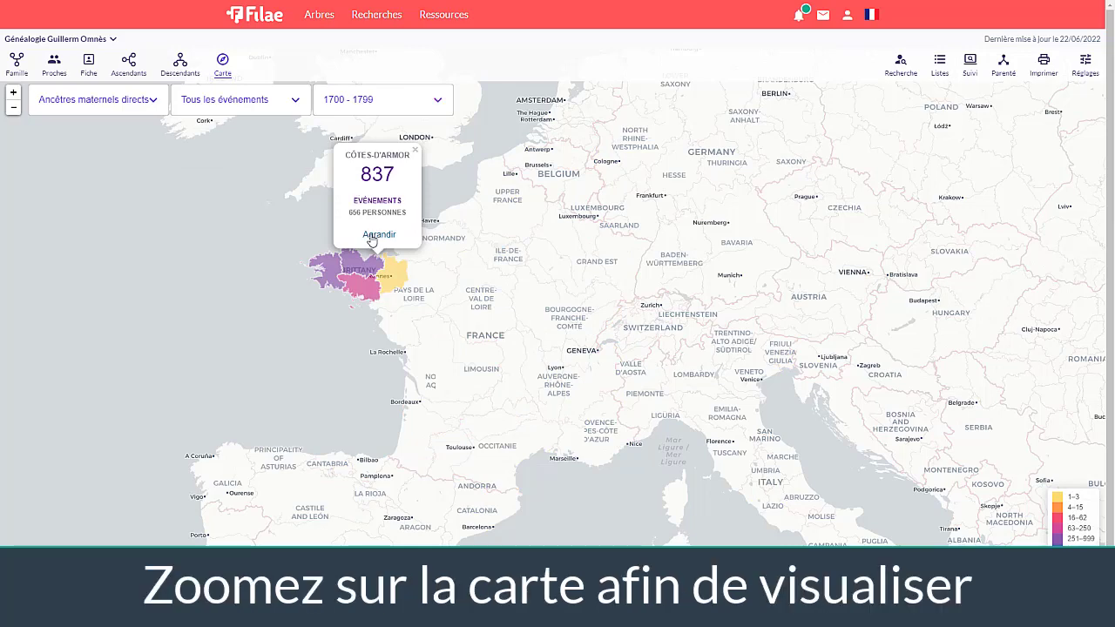
Step: Enlarge Côtes-d'Armor on the map and open the page of the commune of Louargat
{"action": "left_click", "coordinate": [370, 236]}
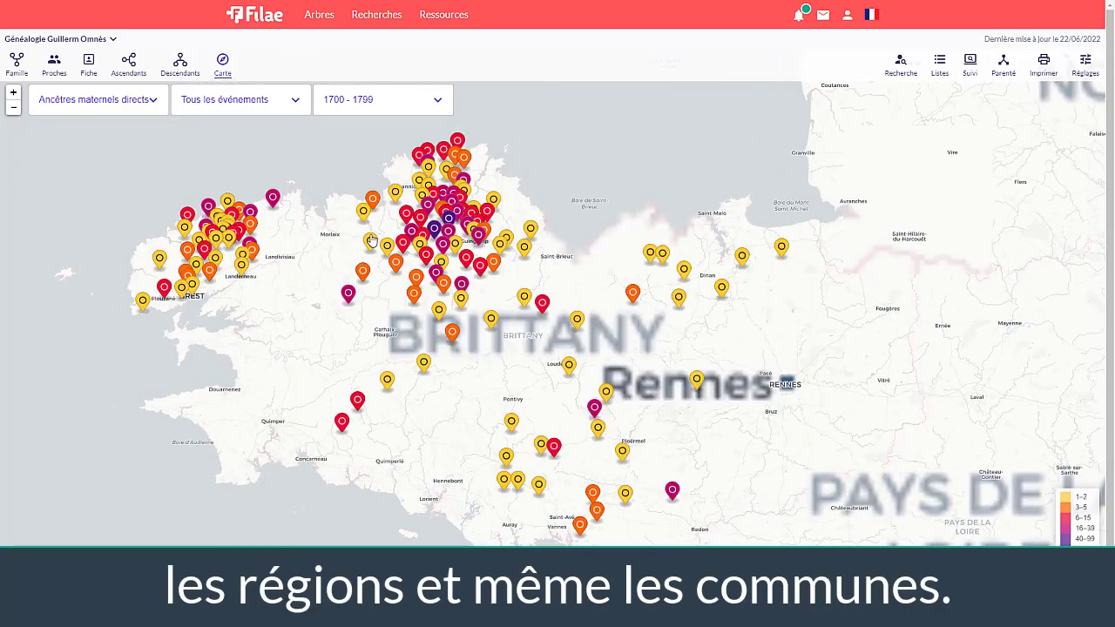
{"action": "left_click", "coordinate": [436, 232]}
{"action": "left_click", "coordinate": [435, 201]}
Step: Look through Louargat's chronological events and open the record of the man baptised there in 1656
{"action": "scroll", "coordinate": [433, 207], "scroll_direction": "down", "scroll_amount": 6}
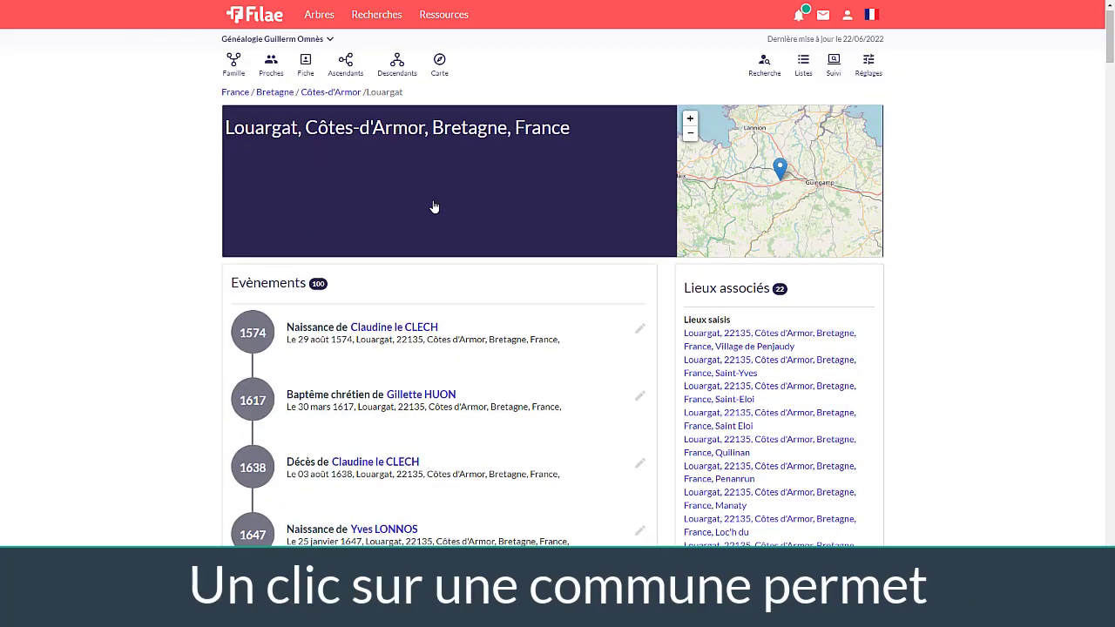
{"action": "scroll", "coordinate": [434, 207], "scroll_direction": "down", "scroll_amount": 1}
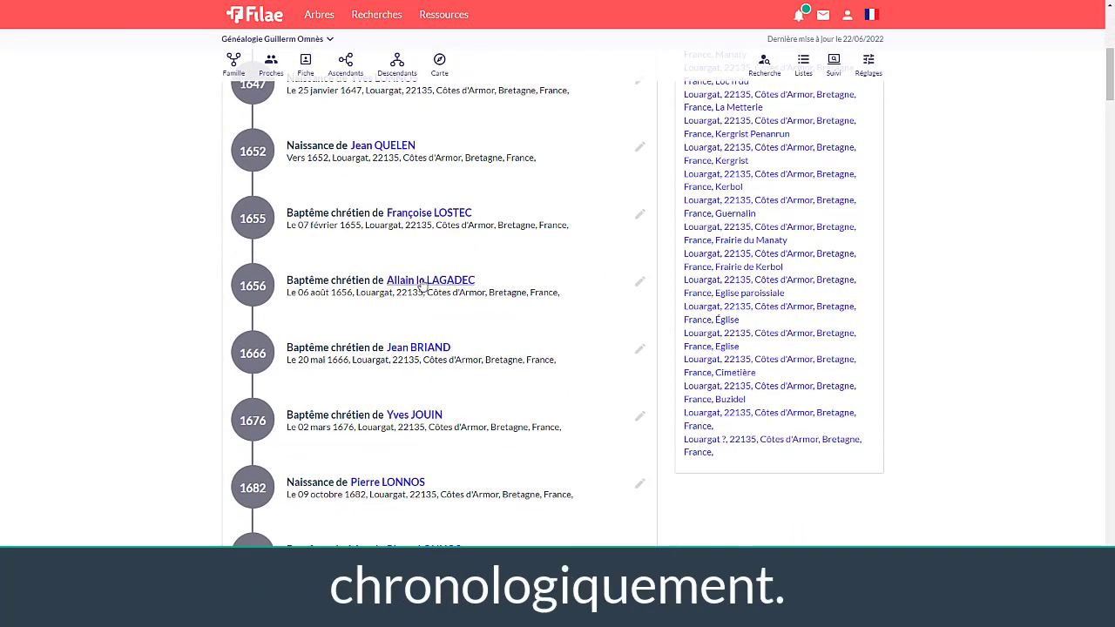
{"action": "left_click", "coordinate": [421, 281]}
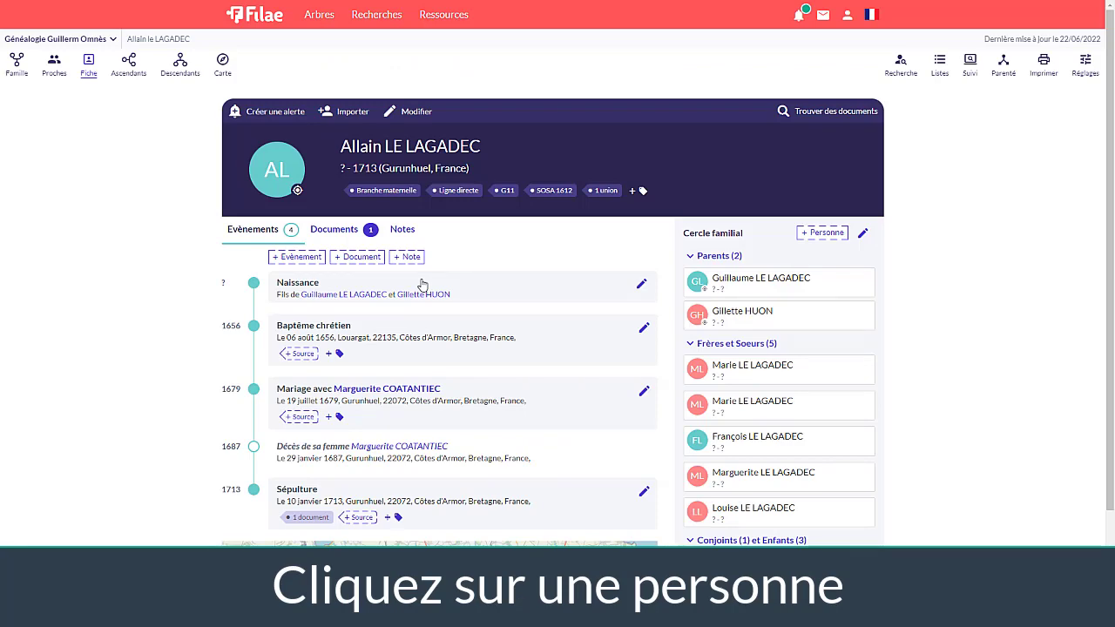